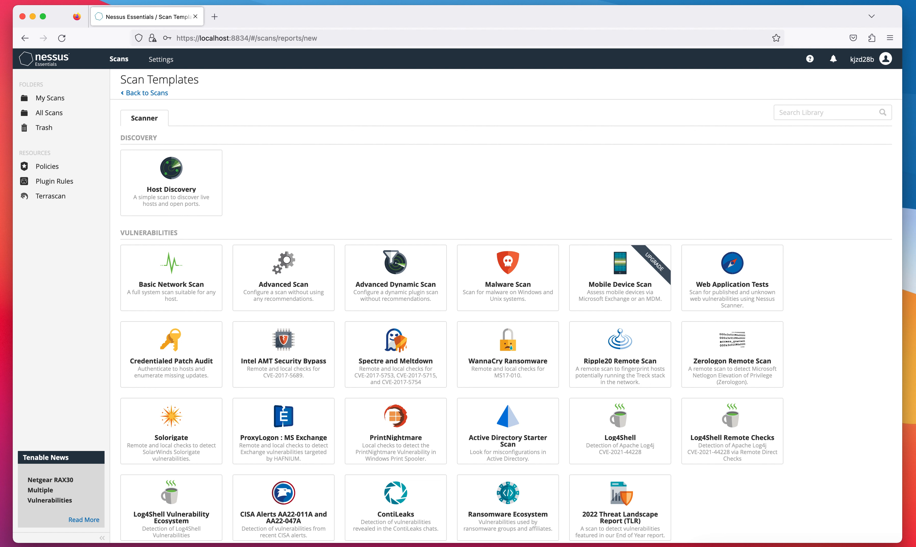
- From My Scans, create a new scan using the WannaCry Ransomware template
scroll(640, 372, "down", 1)
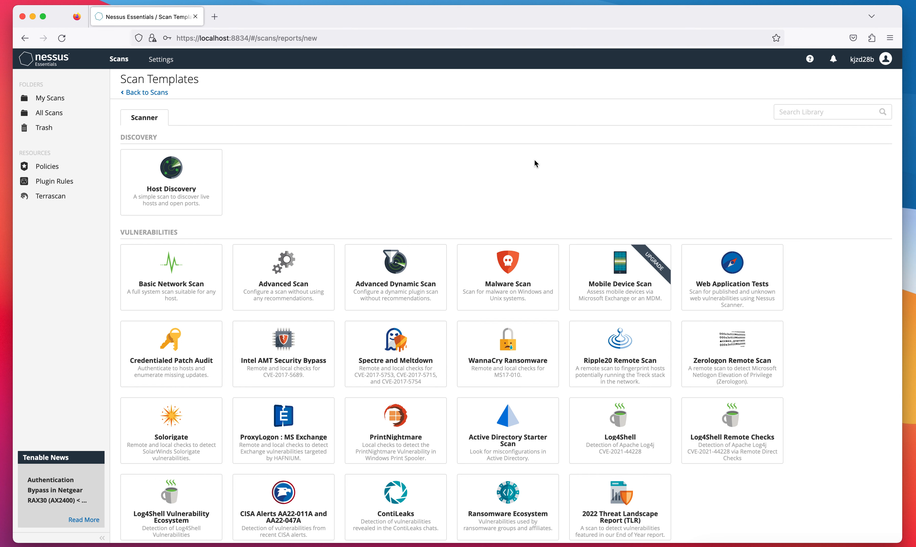
scroll(535, 164, "down", 3)
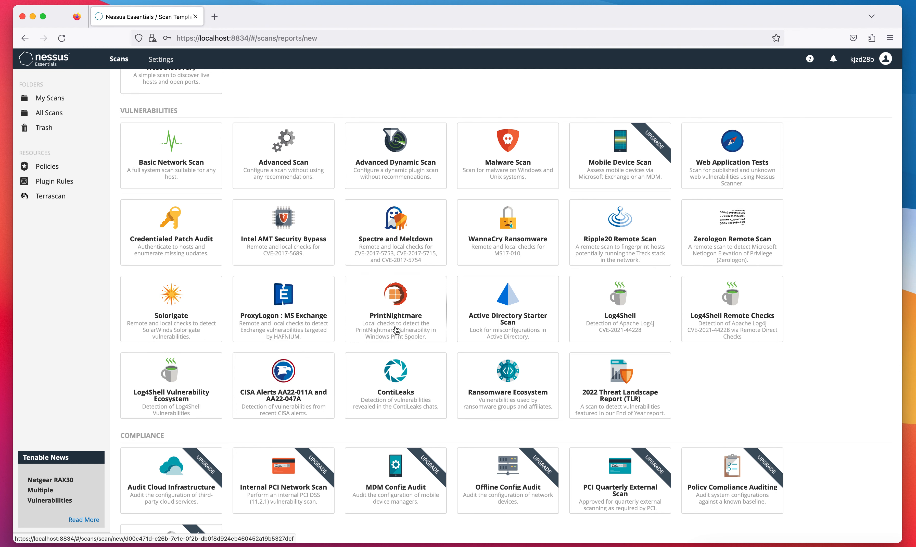
scroll(396, 330, "down", 1)
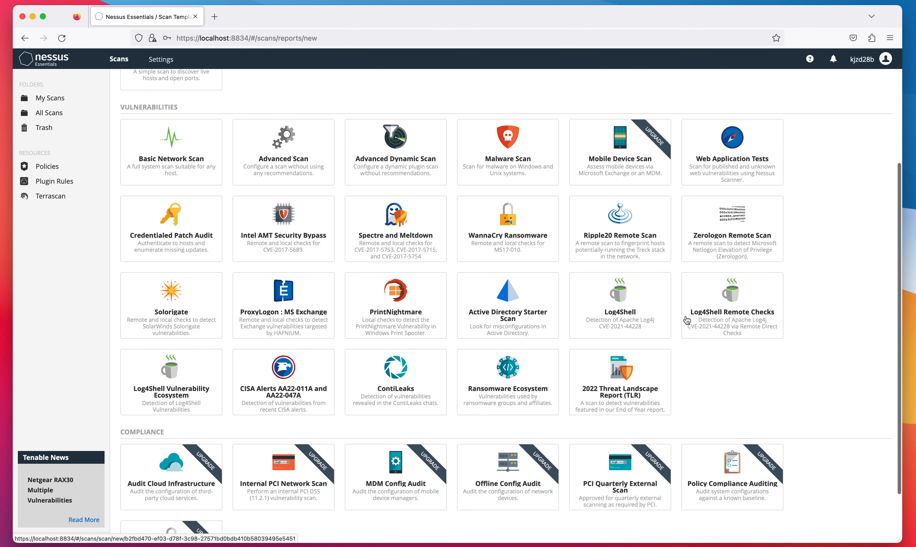
scroll(719, 282, "up", 4)
left_click(70, 102)
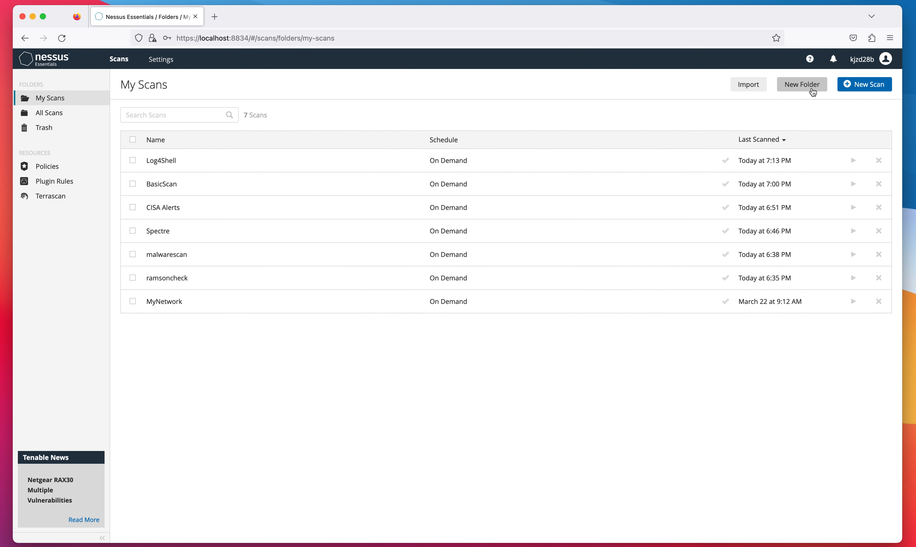
left_click(865, 83)
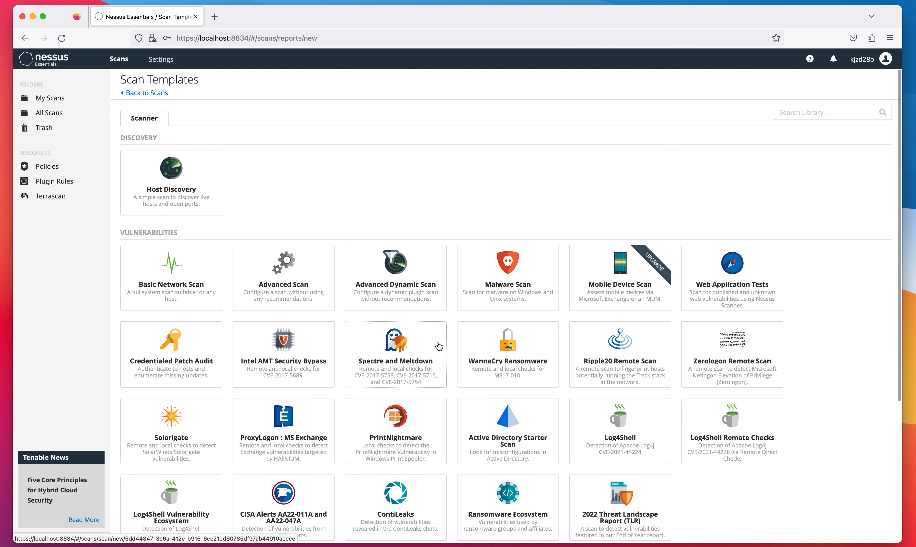
left_click(521, 358)
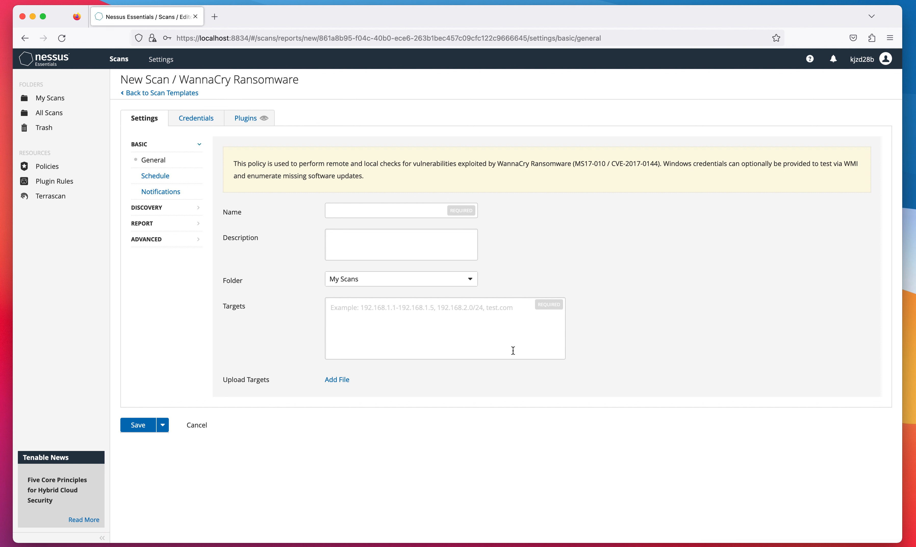
- Enter 172.16.5.105 as the WannaCry scan's target host
left_click(375, 315)
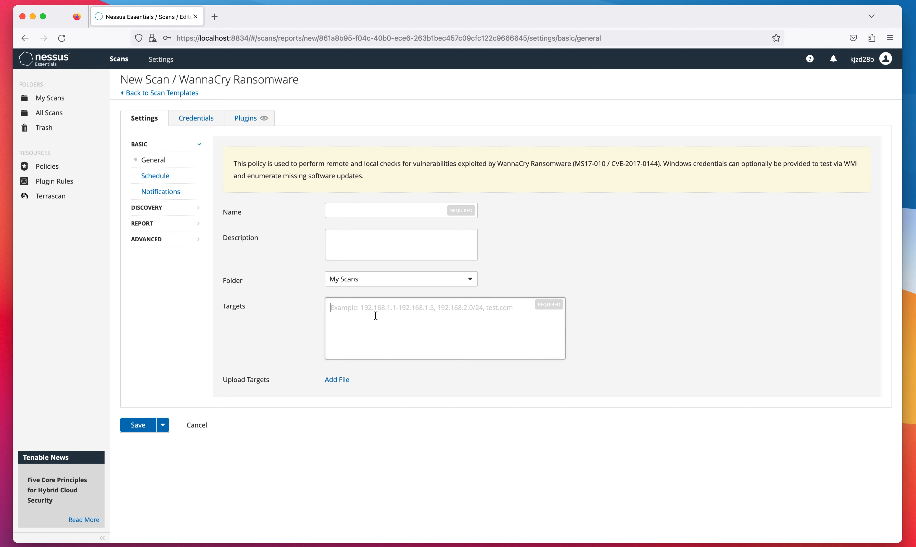
type("17")
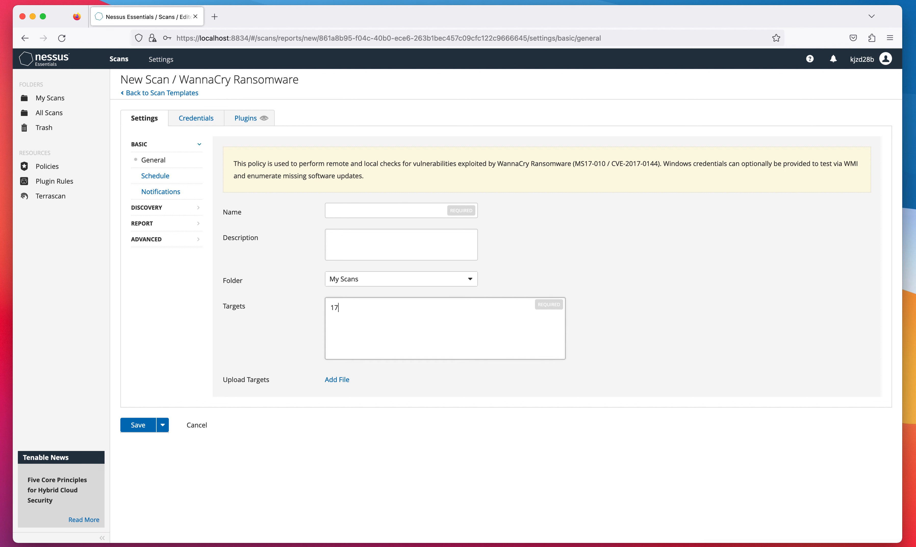
type("2.16.5.105")
left_click(420, 209)
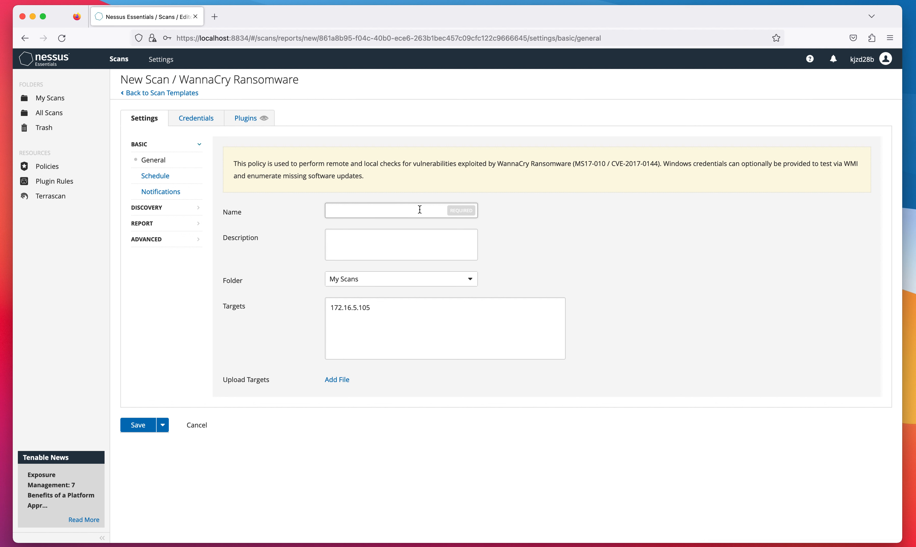
left_click_drag(309, 80, 296, 96)
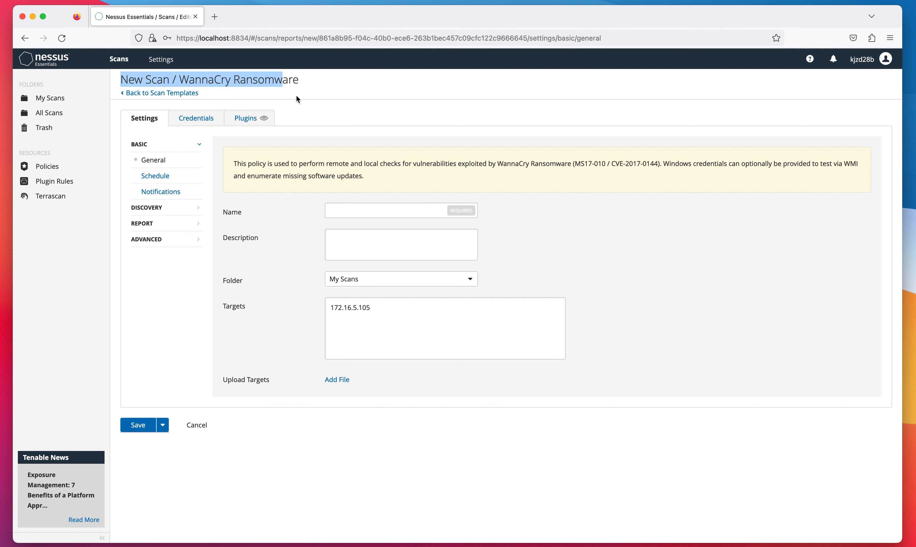
- Name the scan 'wannacry', keep its folder as My Scans, and go to Credentials
left_click(324, 96)
left_click(345, 211)
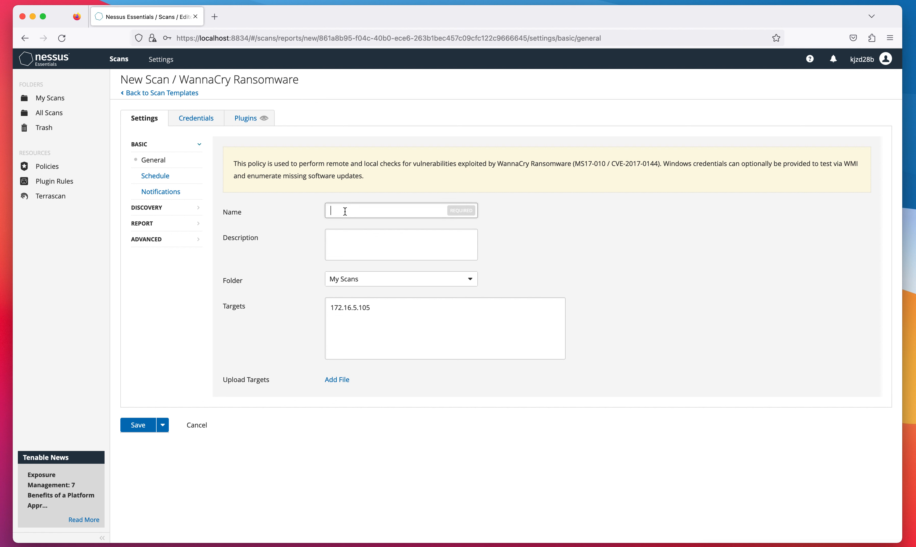
type("wannacry")
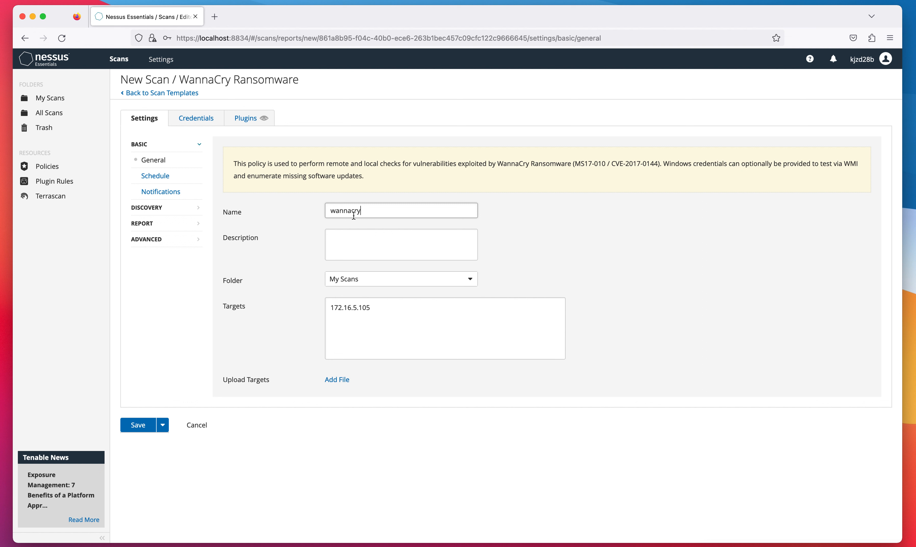
left_click(404, 250)
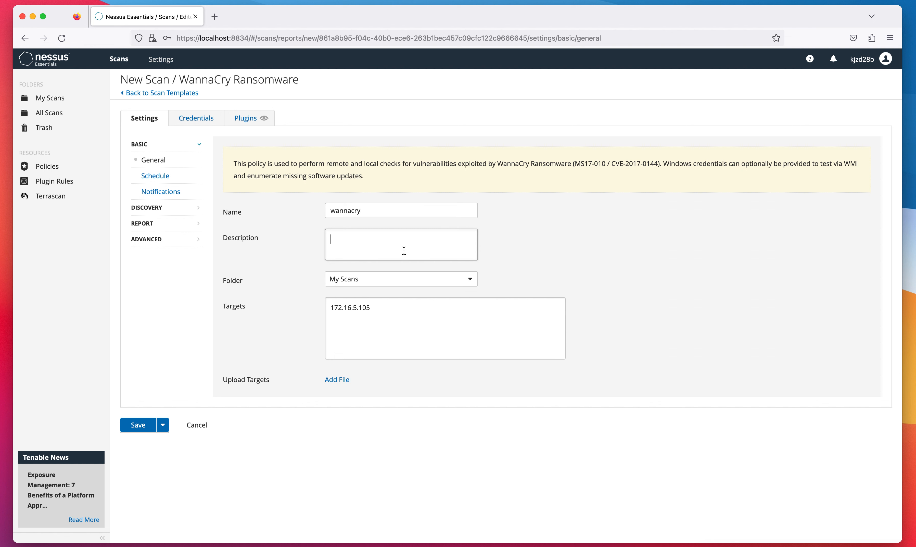
left_click(468, 281)
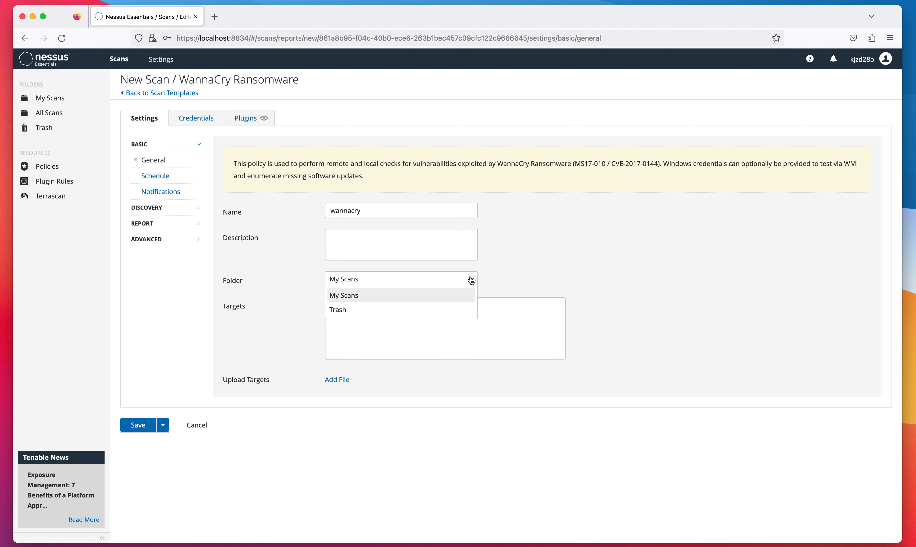
left_click(514, 264)
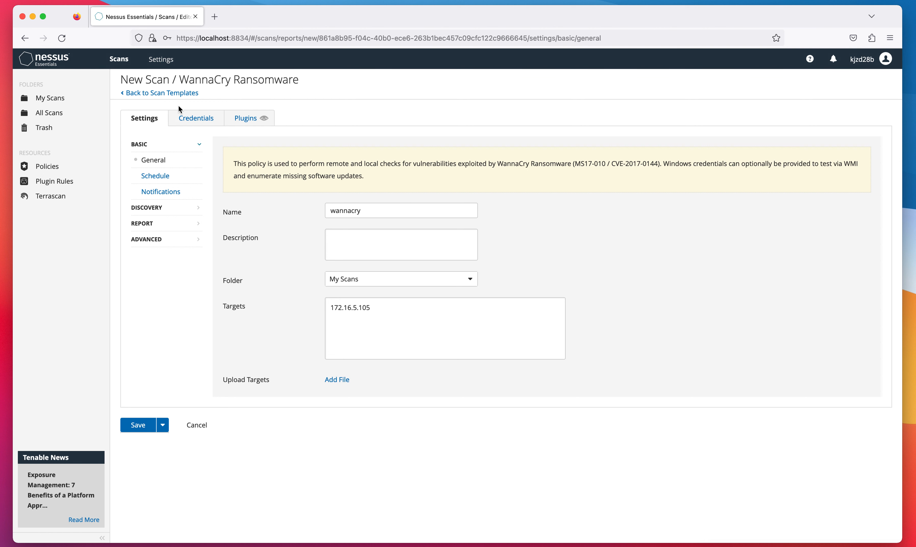
left_click(203, 119)
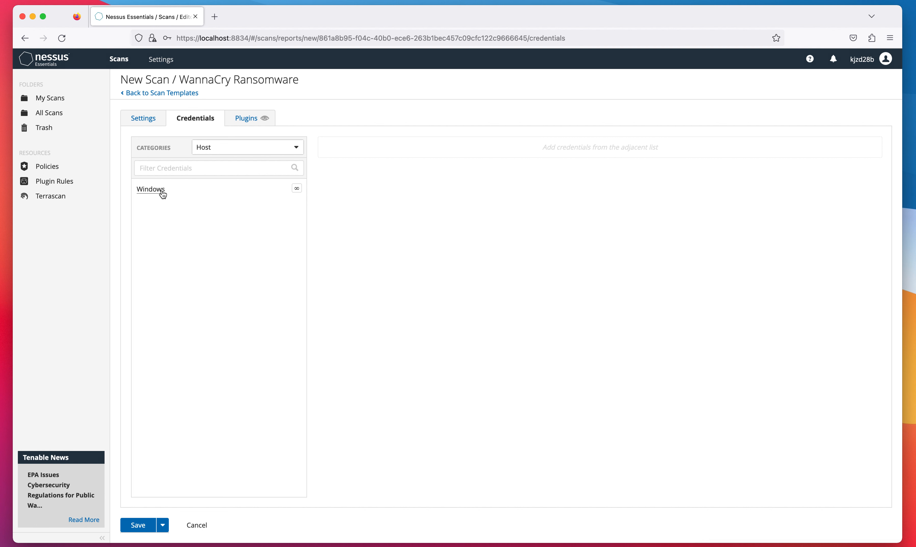
- Add a Windows credential and fill in its username
left_click(151, 189)
left_click(467, 180)
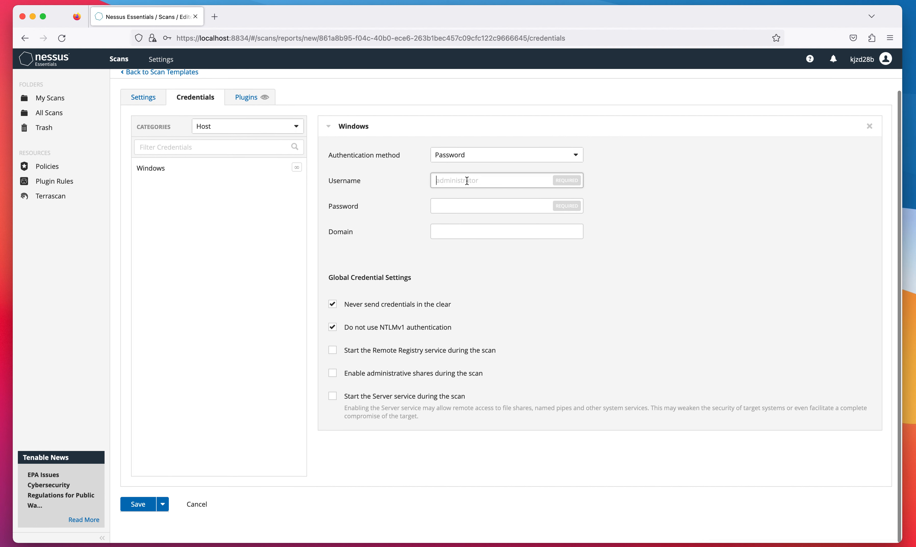
type("root")
key("Tab")
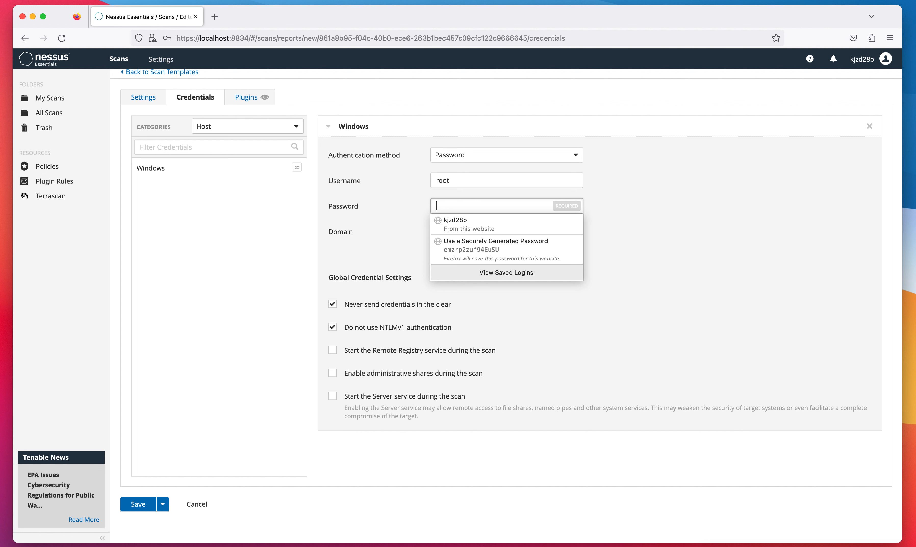
left_click(606, 168)
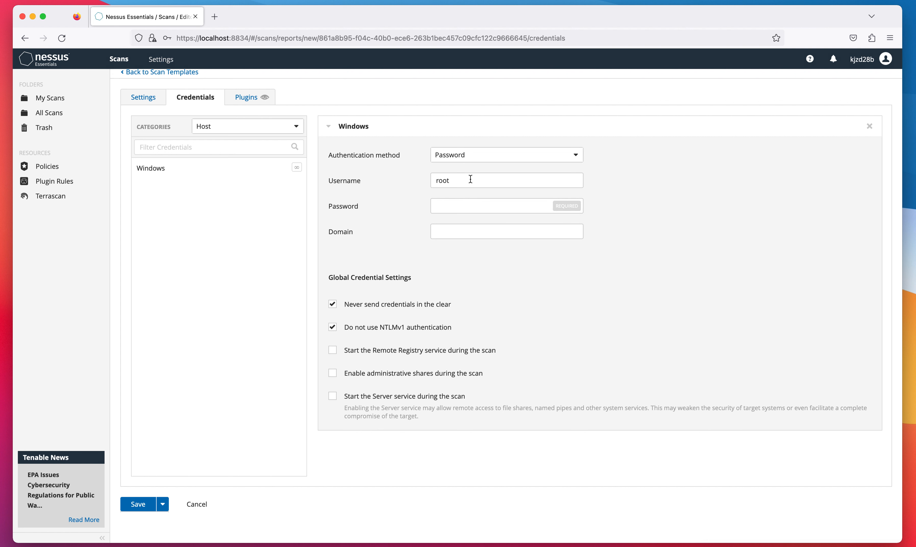
- Enter the Windows credential password, save the wannacry scan, and update the browser's stored login
left_click(467, 207)
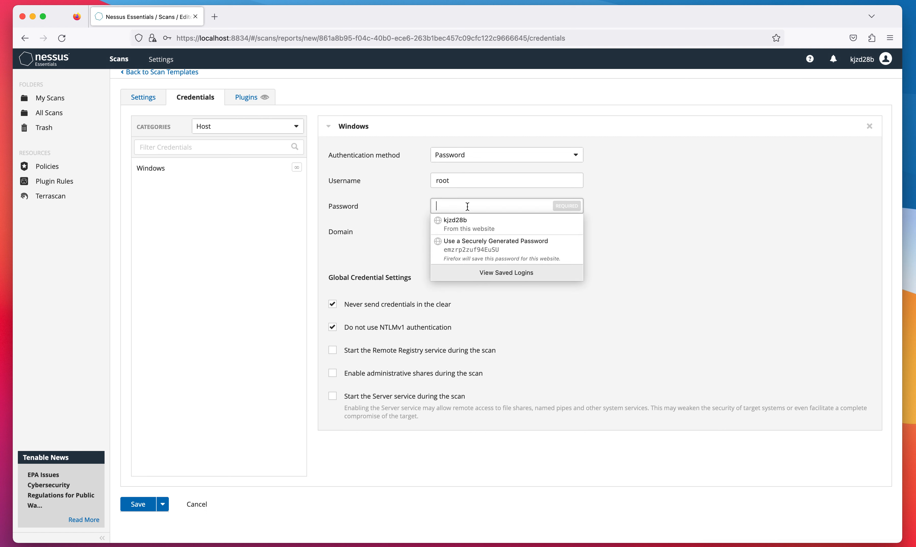
type("root")
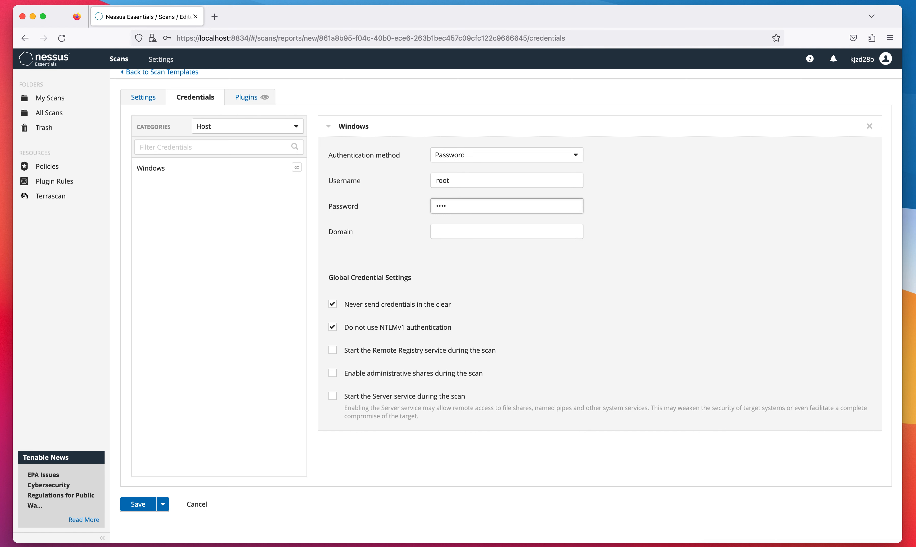
left_click(679, 206)
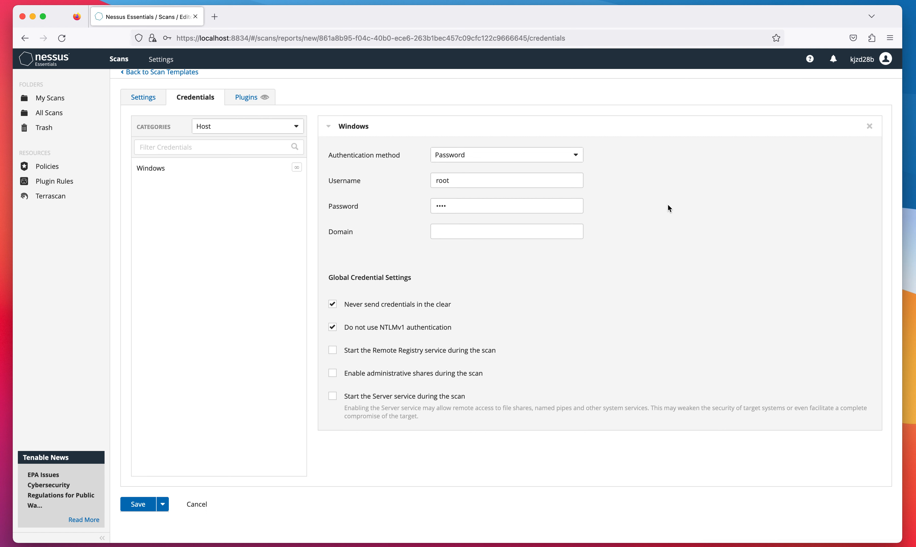
left_click(138, 504)
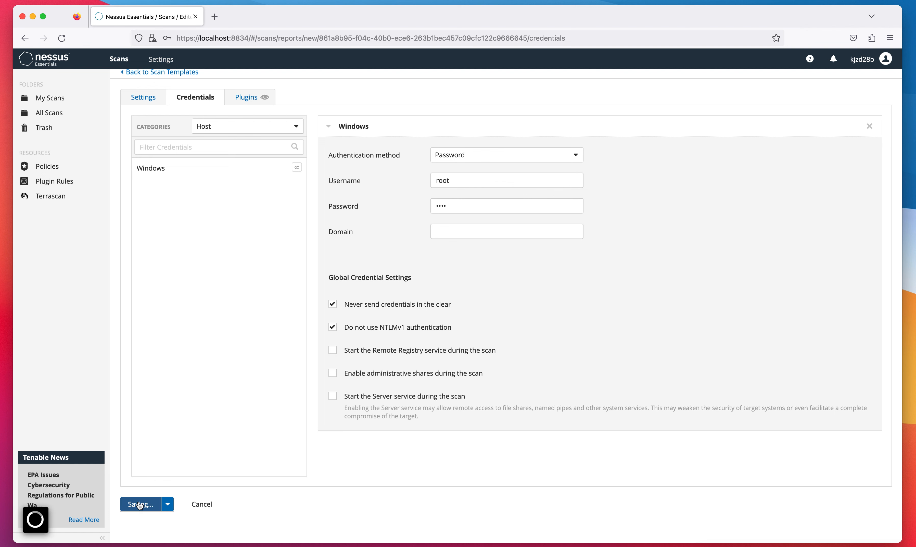
left_click(322, 174)
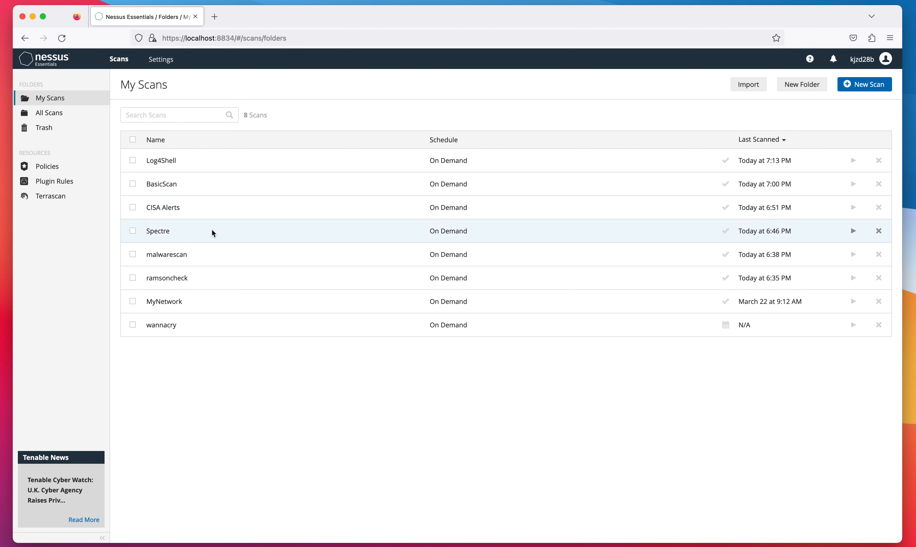
left_click(229, 252)
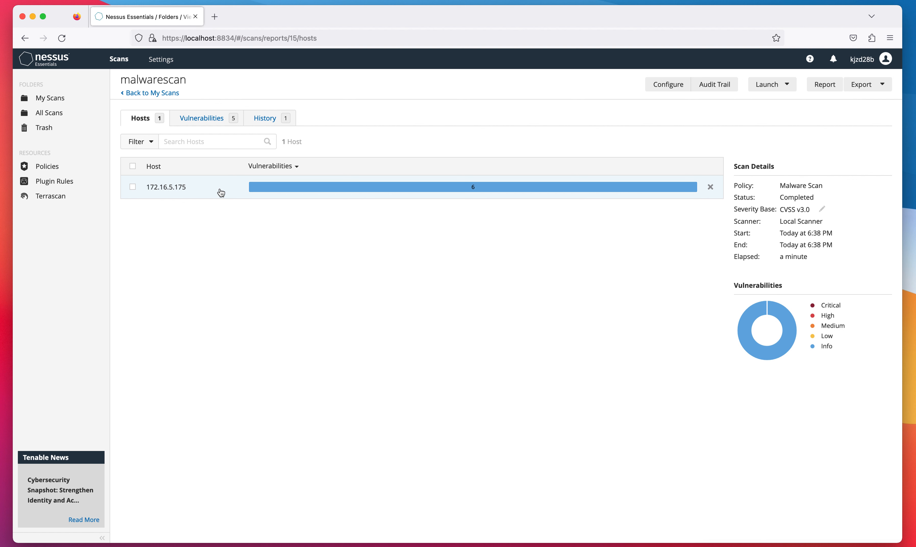
- View 'Microsoft Windows SMB Log In Possible' under SMB (Multiple Issues) for host 172.16.5.175, then return to My Scans
left_click(220, 192)
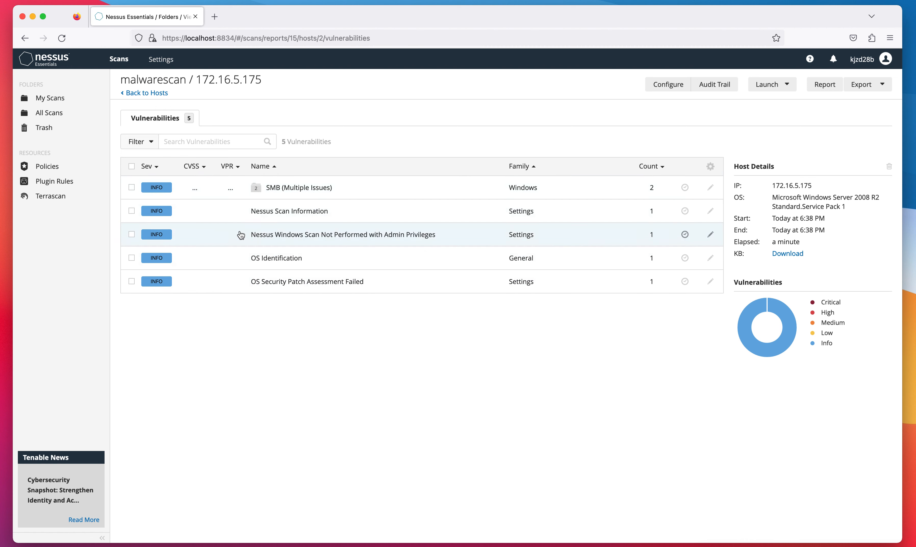
left_click(313, 197)
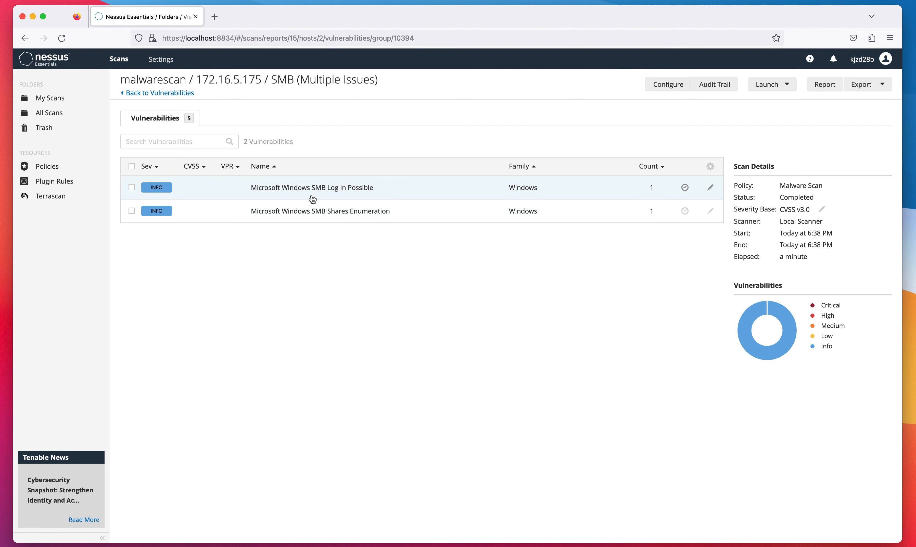
left_click(327, 196)
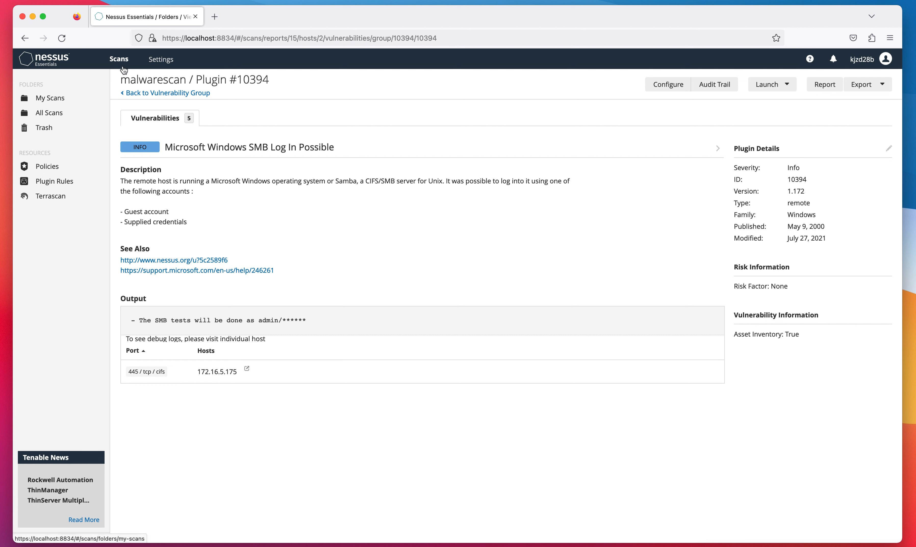
left_click(64, 102)
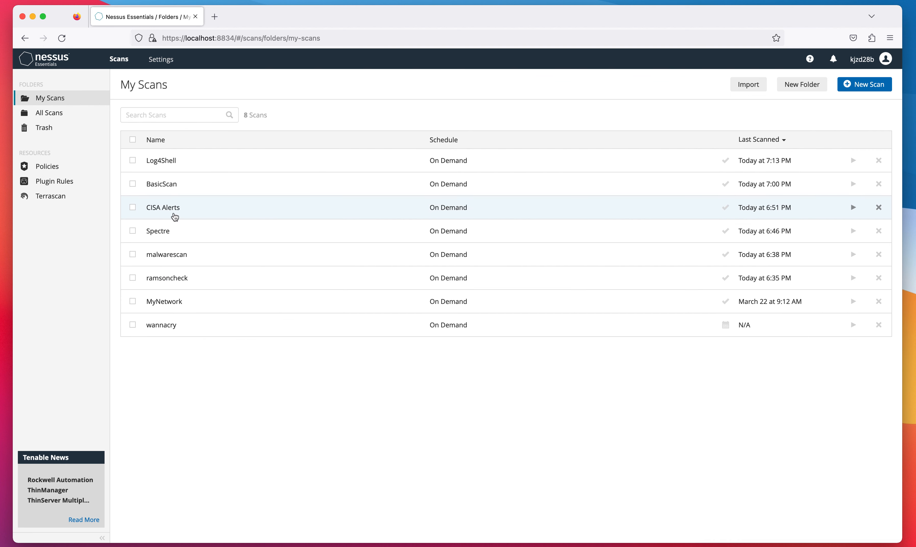
- Check Spectre's findings for host 172.16.5.160, glance at the scan templates, then return to My Scans
left_click(171, 232)
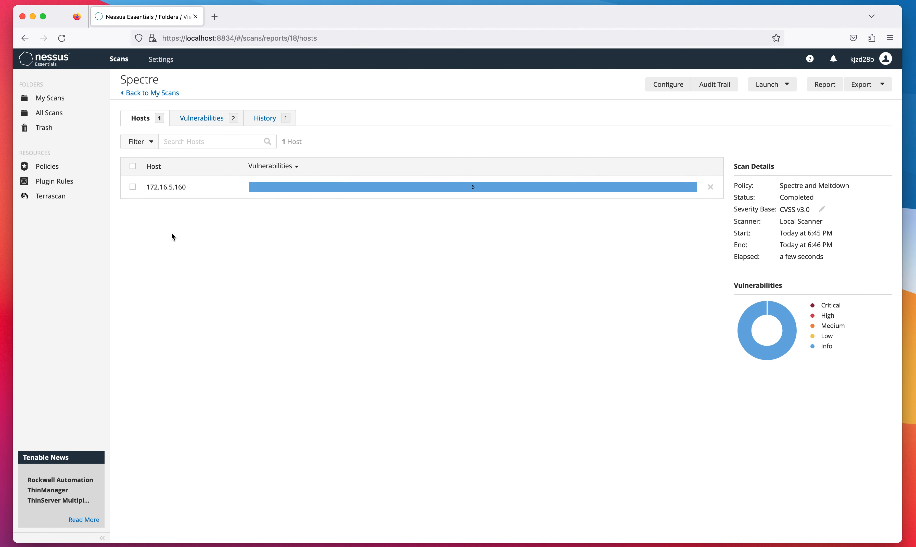
left_click(225, 190)
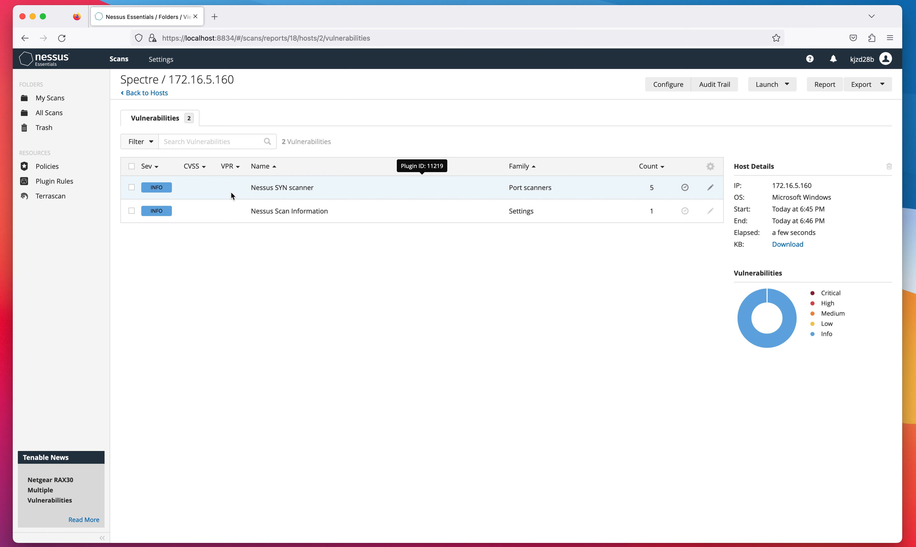
left_click(50, 98)
left_click(870, 84)
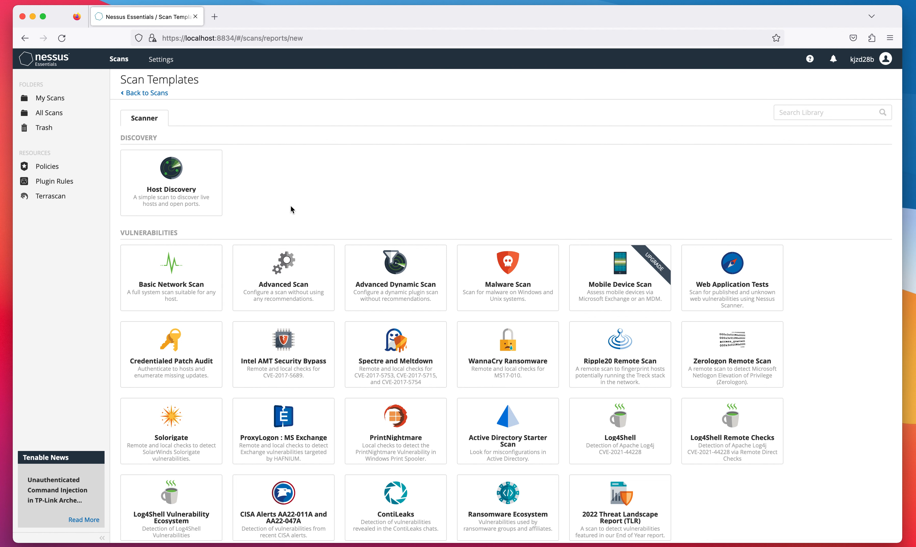
left_click(79, 106)
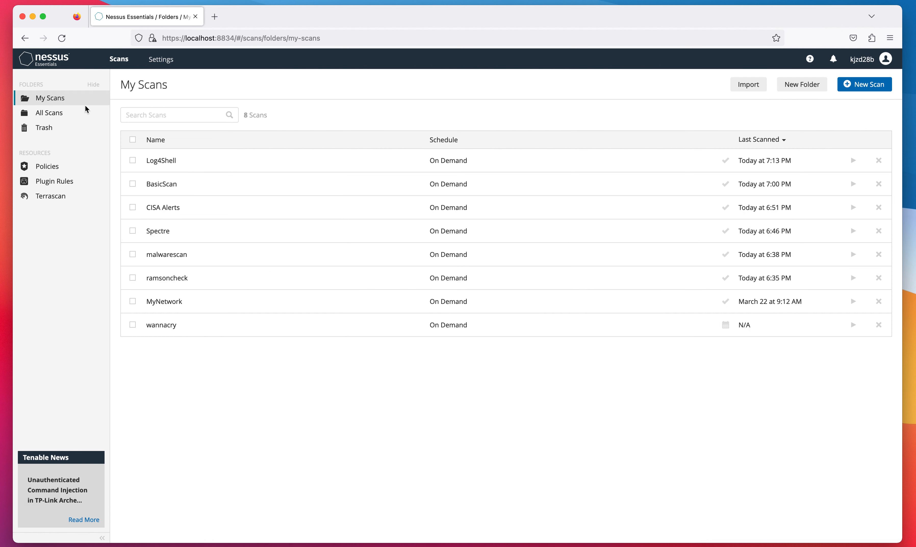
- Scroll through BasicScan's 25 vulnerabilities on host 172.16.5.160, then return to My Scans
left_click(190, 189)
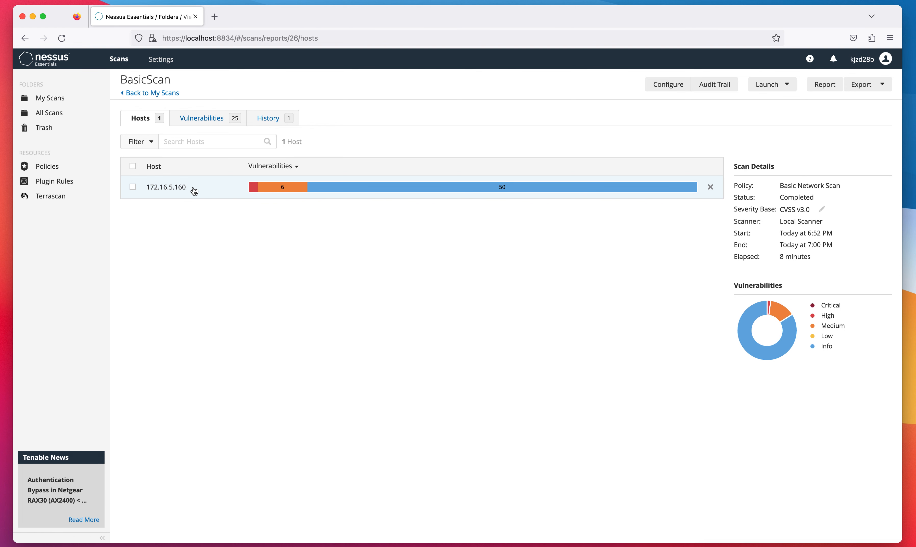
left_click(291, 192)
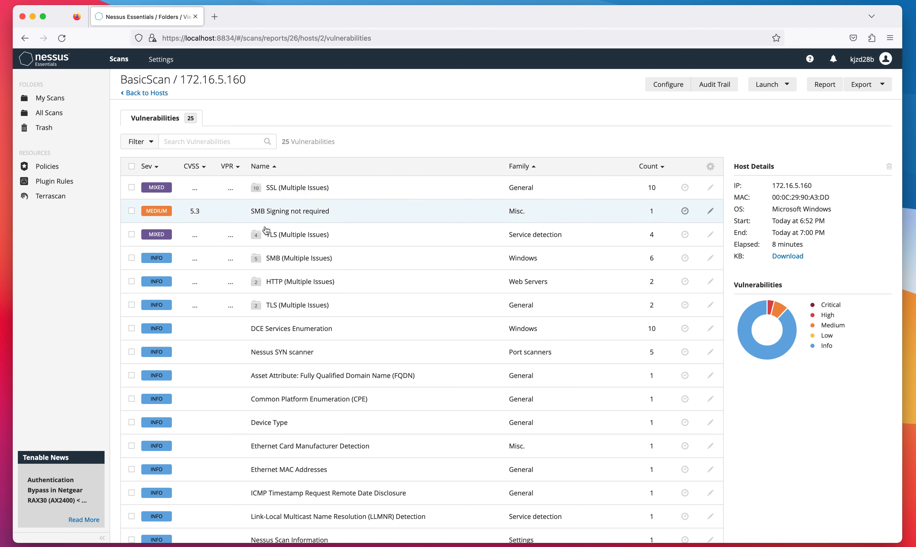
scroll(269, 217, "down", 3)
scroll(269, 218, "up", 3)
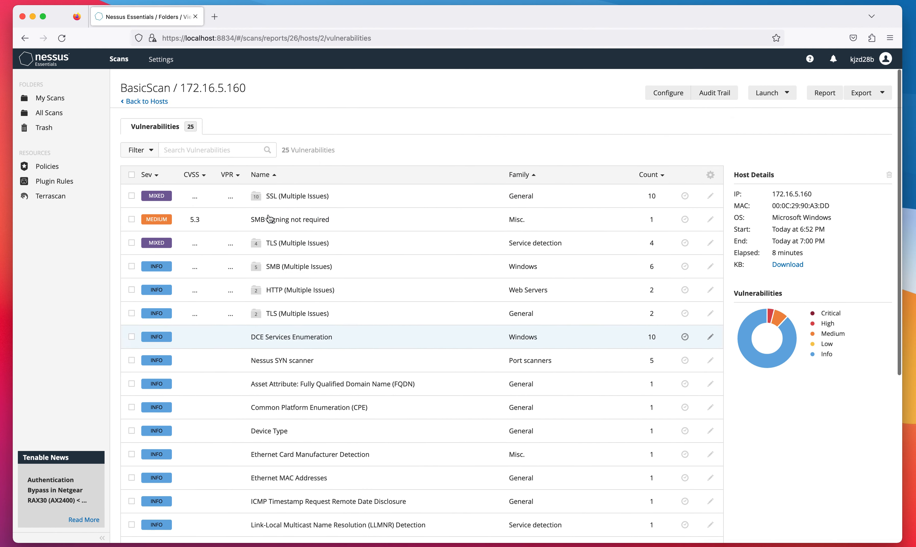
left_click(58, 97)
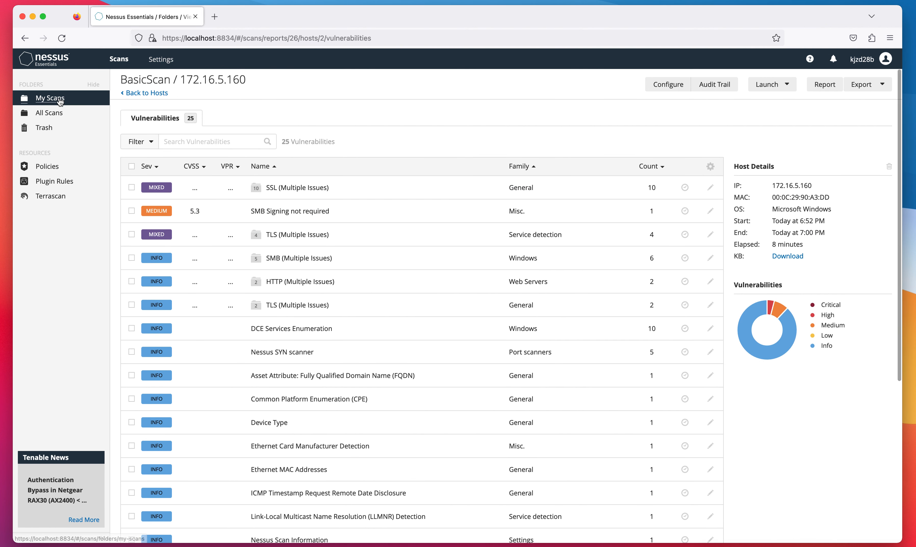